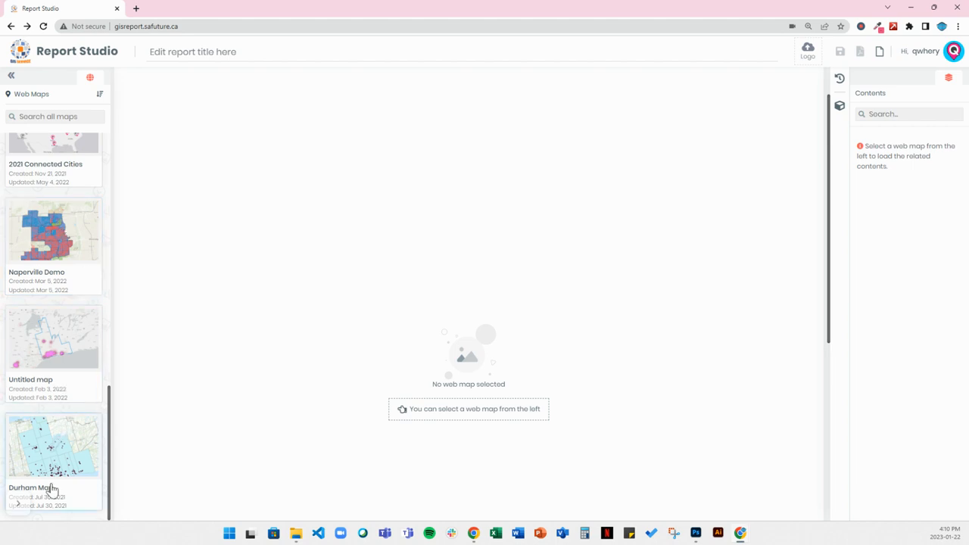
Step: Search the web maps for "hartford" and load the East Hartford map into the report
scroll(48, 431, up, 2)
scroll(48, 427, up, 1)
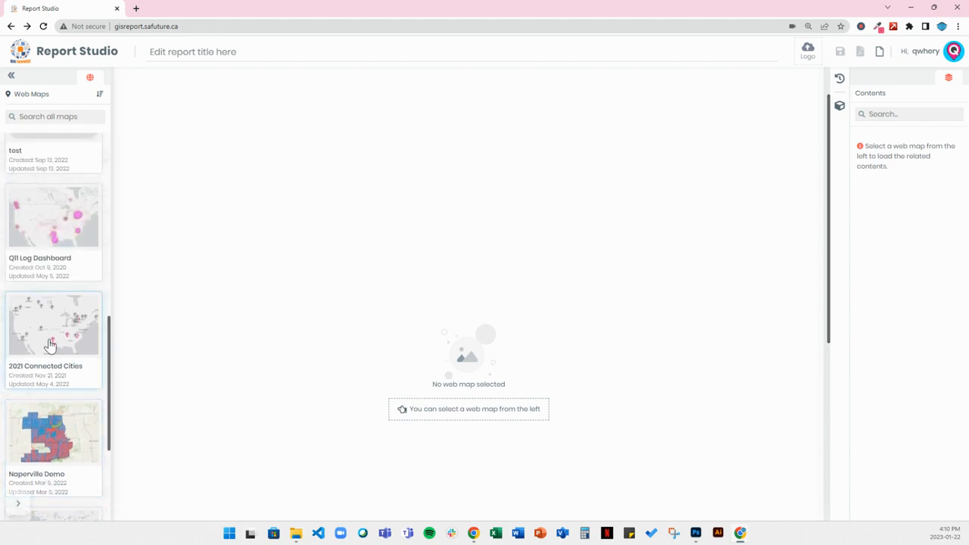
click(55, 116)
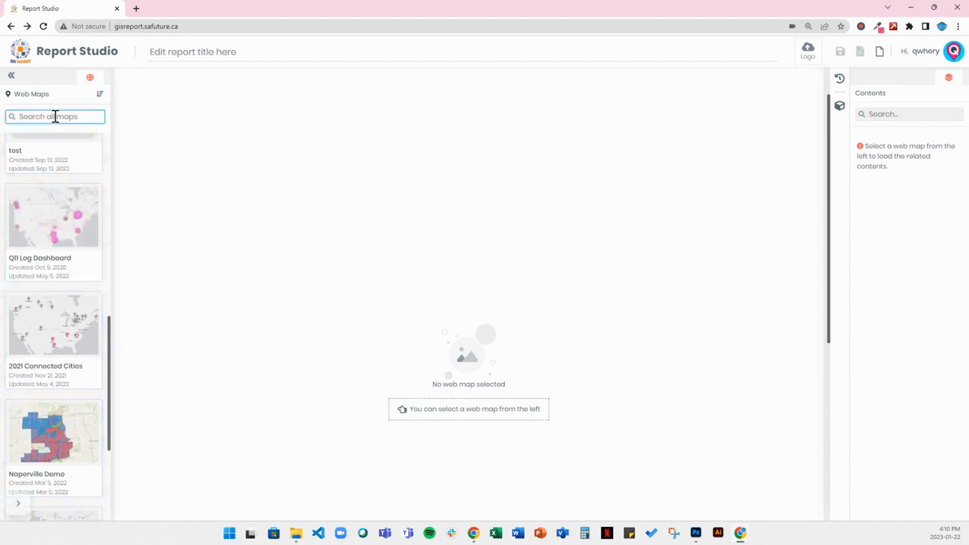
text(hartford)
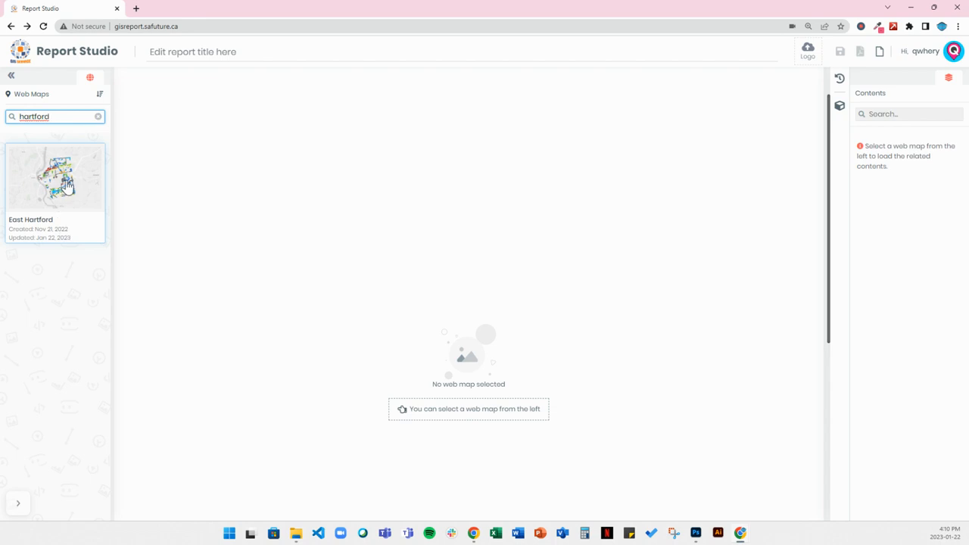
click(67, 184)
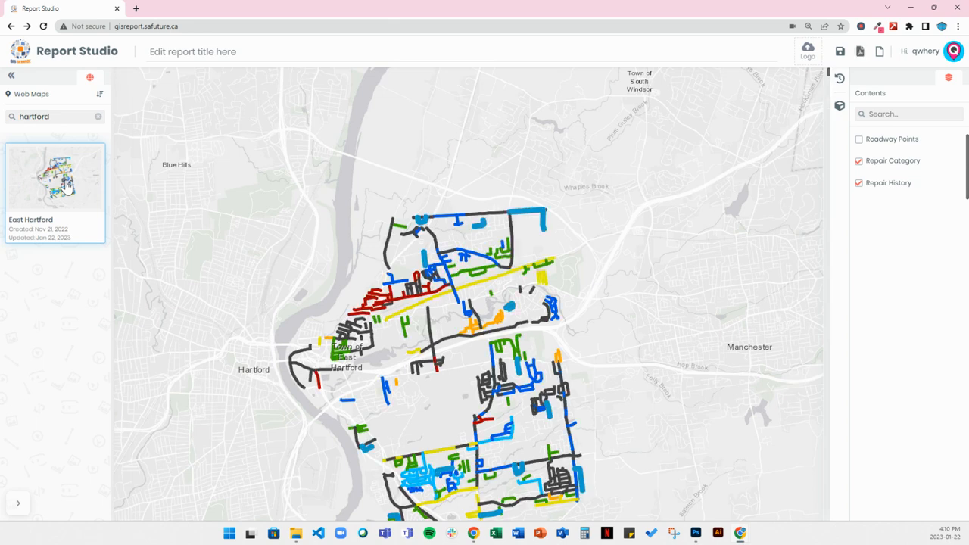
Step: Centre the road network in the map view and hide the Repair History layer
drag(474, 417, 469, 385)
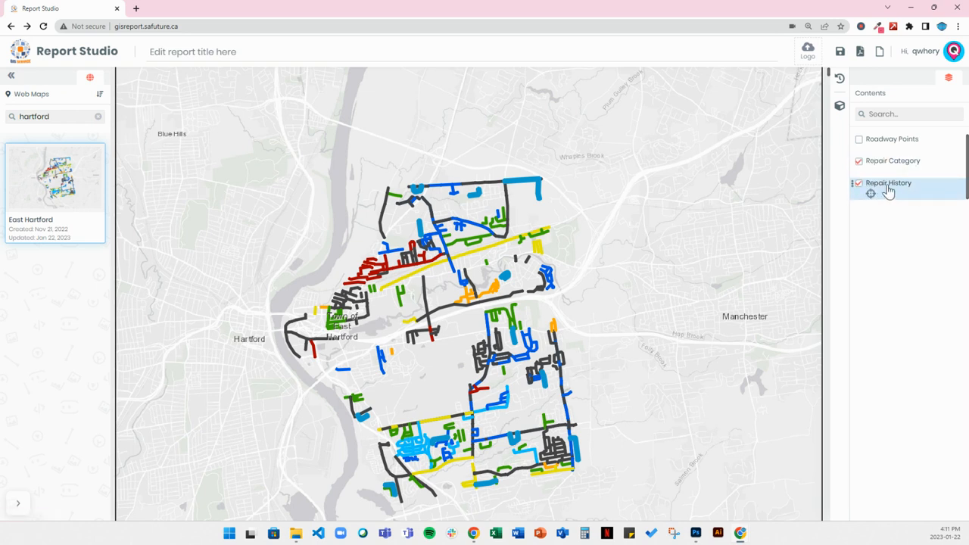
click(859, 184)
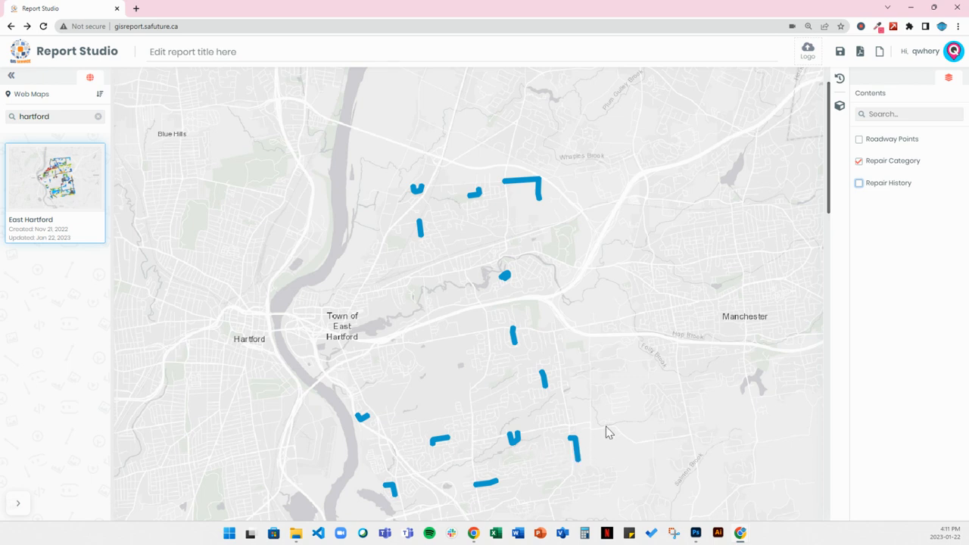
Step: Title the report "Road Repairs Over $300,000"
click(183, 52)
text(Road Repair)
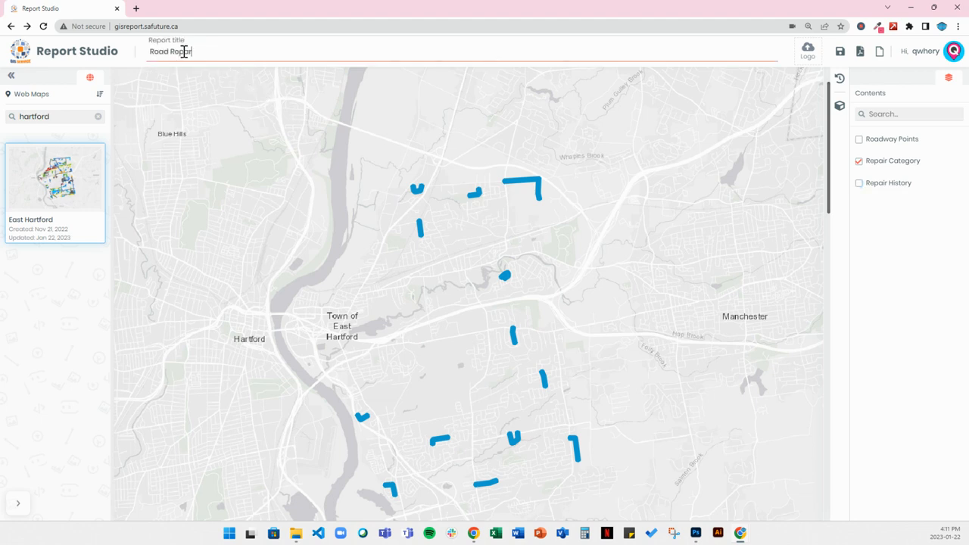
text(s Over $300,000)
Step: Upload qwhery-square.png from the Downloads folder as the report's logo
click(814, 58)
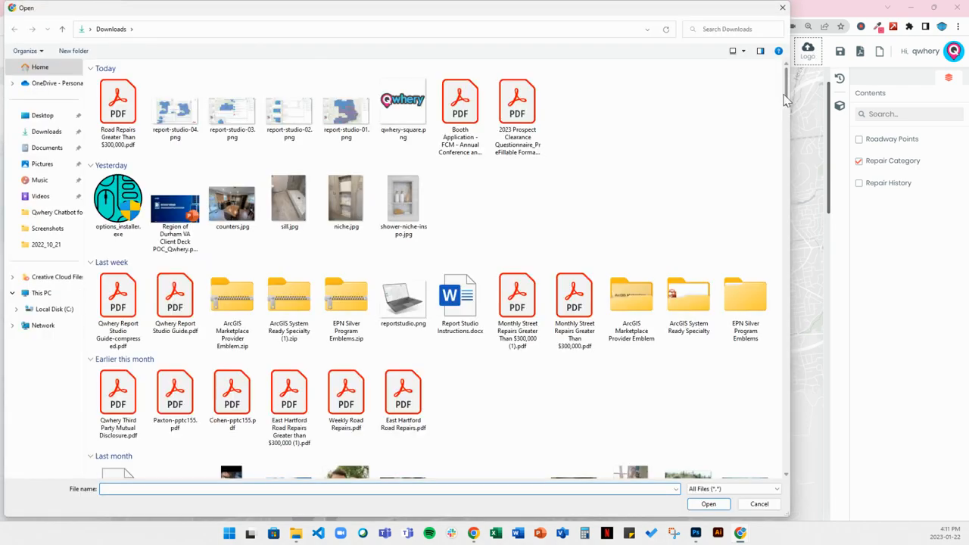
mouse_move(785, 89)
mouse_down()
mouse_move(789, 126)
mouse_move(787, 85)
mouse_up()
click(403, 108)
click(706, 504)
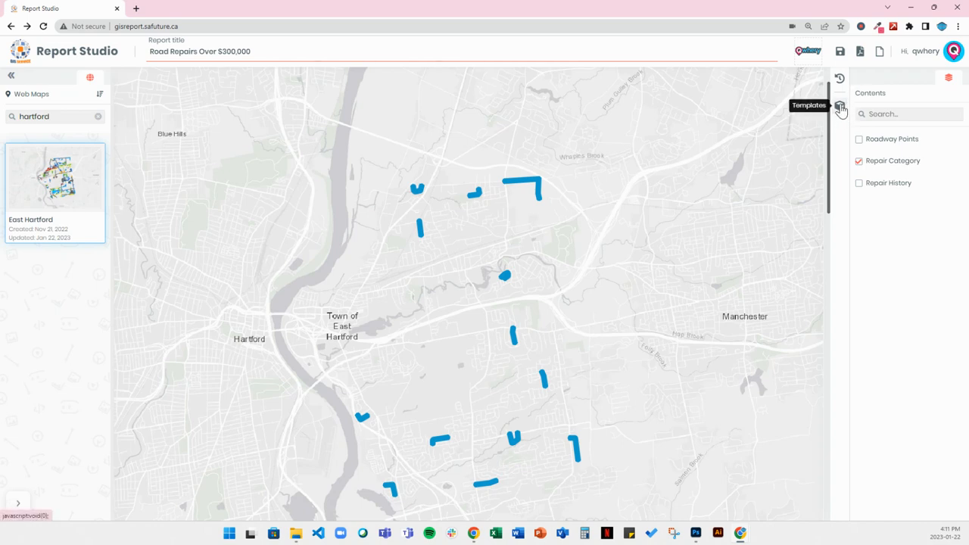
click(839, 107)
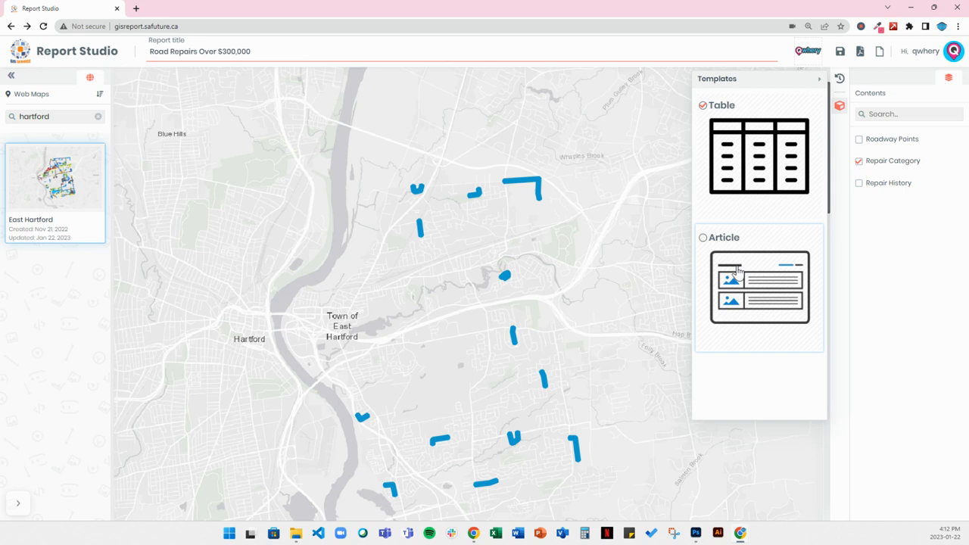
click(837, 108)
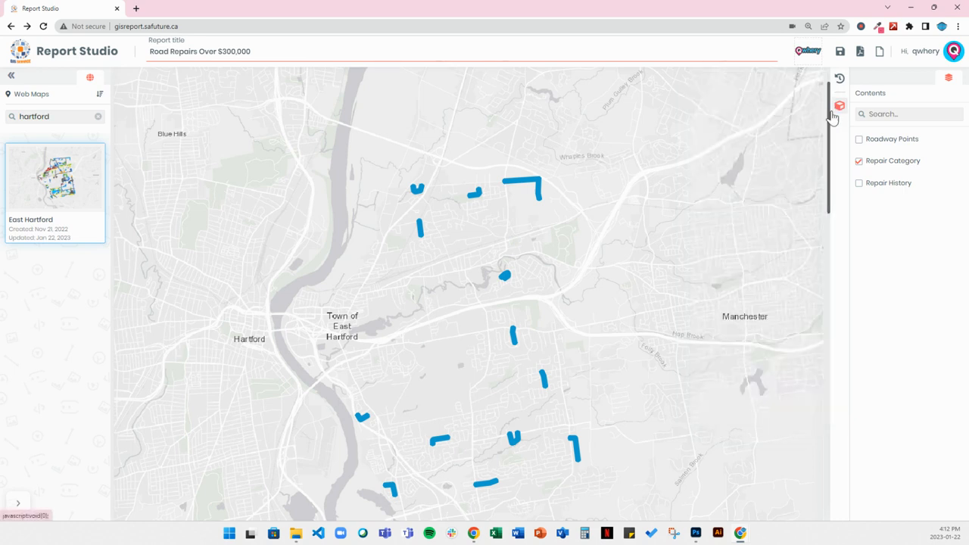
Step: Hide the RepairMethod_Utilized, Repair_Year, Shape__Length, AdjustedRSR, RepairMethod_1, Width, Miles, GIS_ID and OBJECTID columns in the Repair Category table
drag(829, 111, 834, 303)
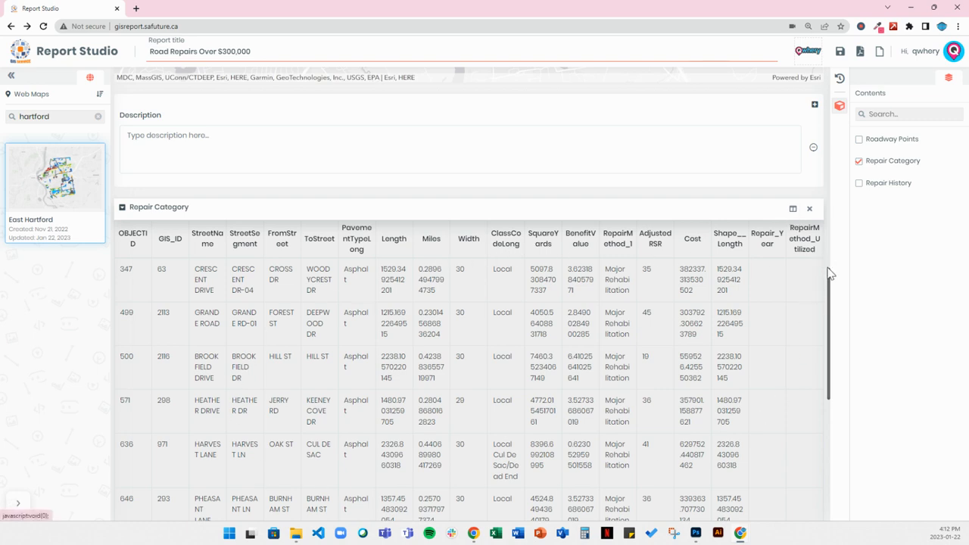
scroll(830, 280, down, 1)
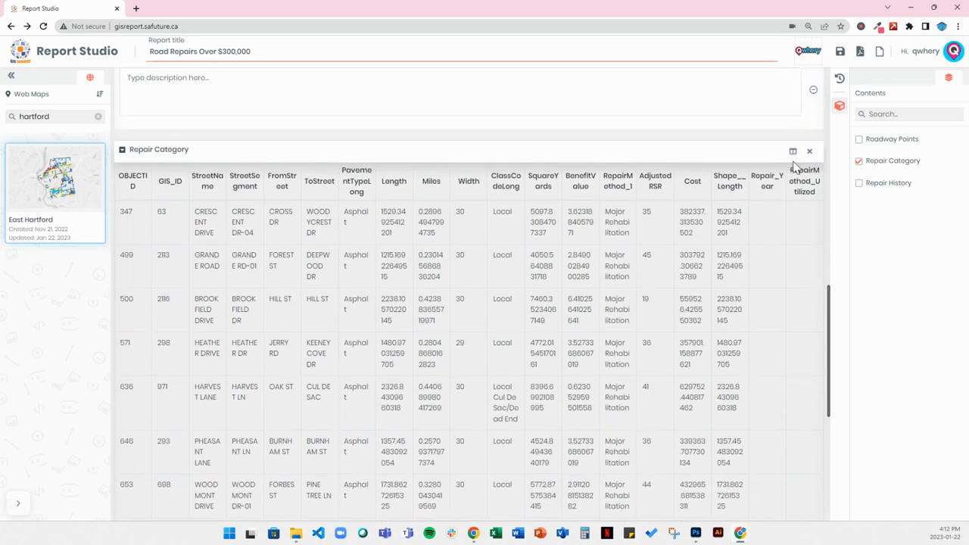
click(792, 153)
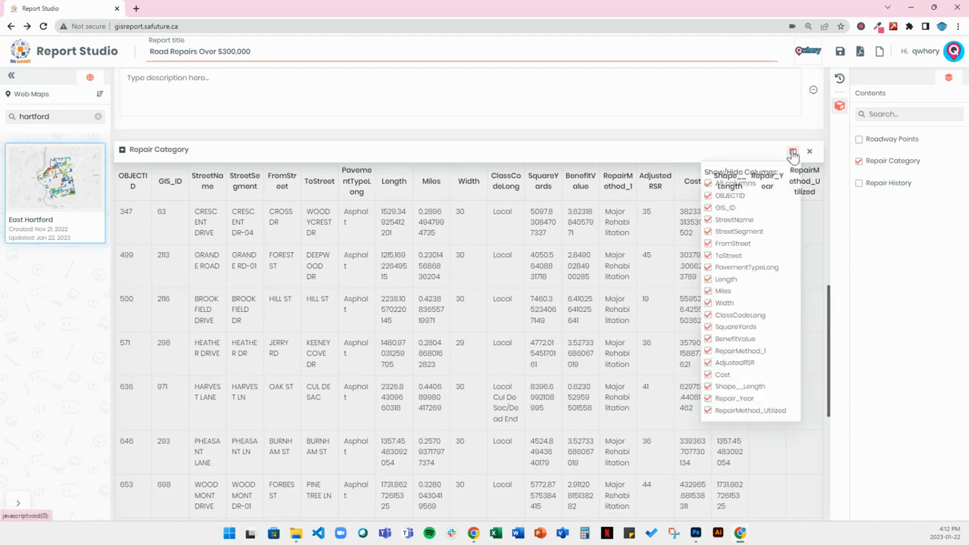
click(708, 412)
click(708, 399)
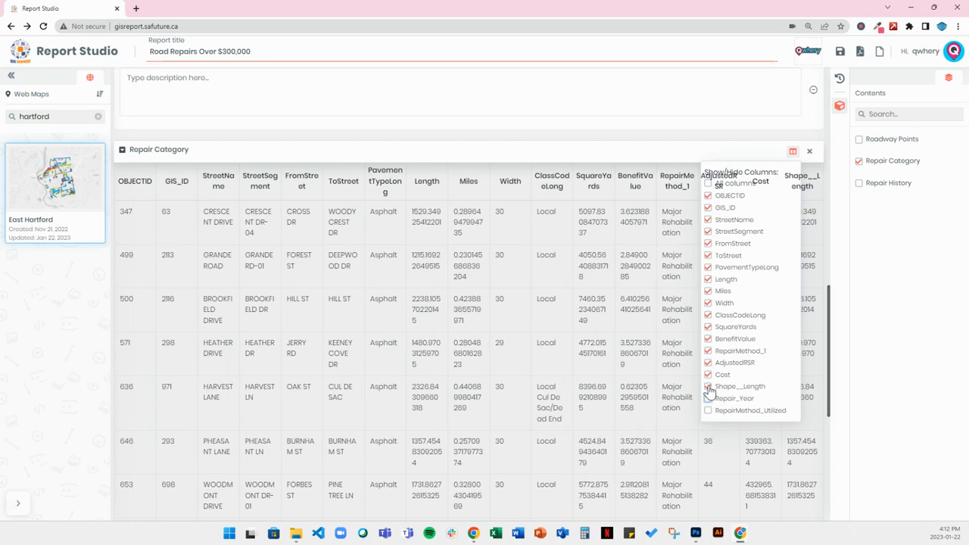
click(708, 387)
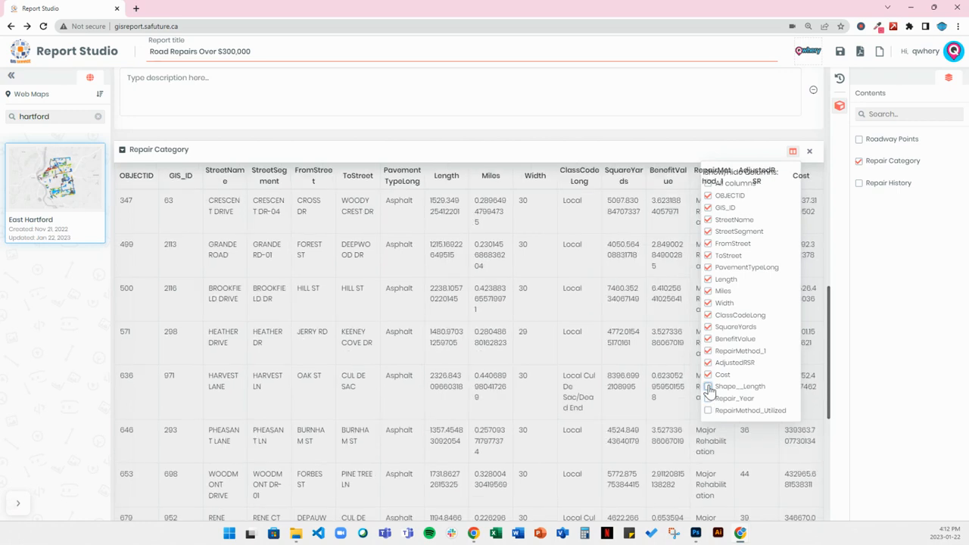
click(708, 363)
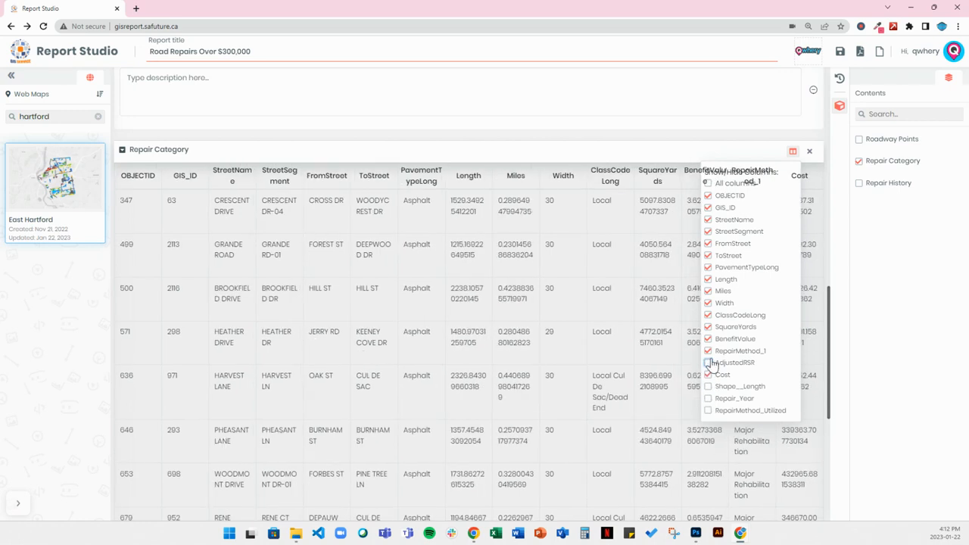
click(709, 352)
click(709, 303)
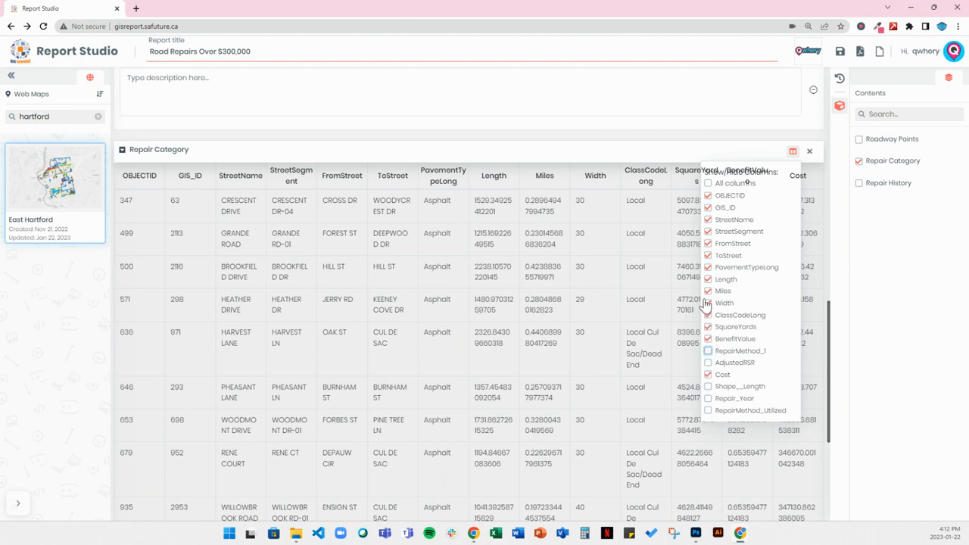
click(708, 291)
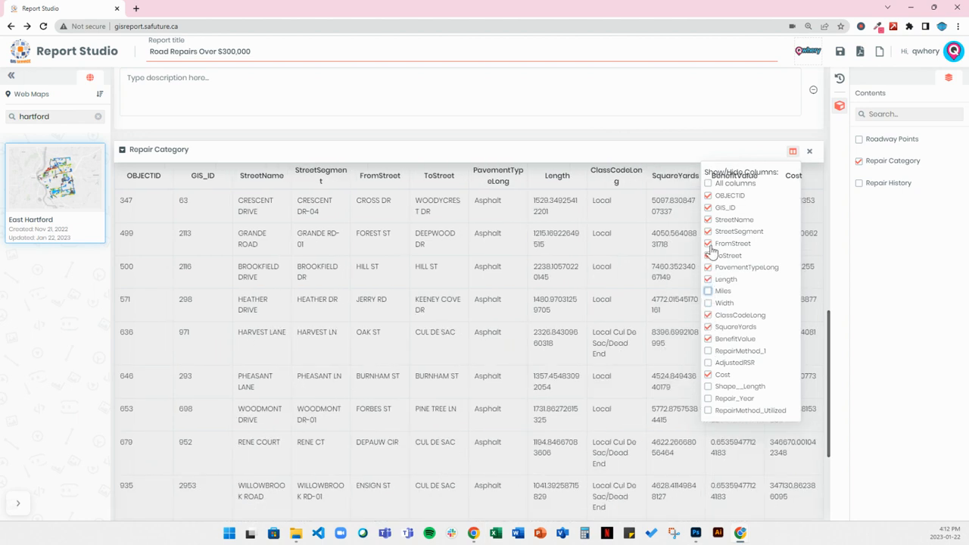
click(709, 207)
click(708, 196)
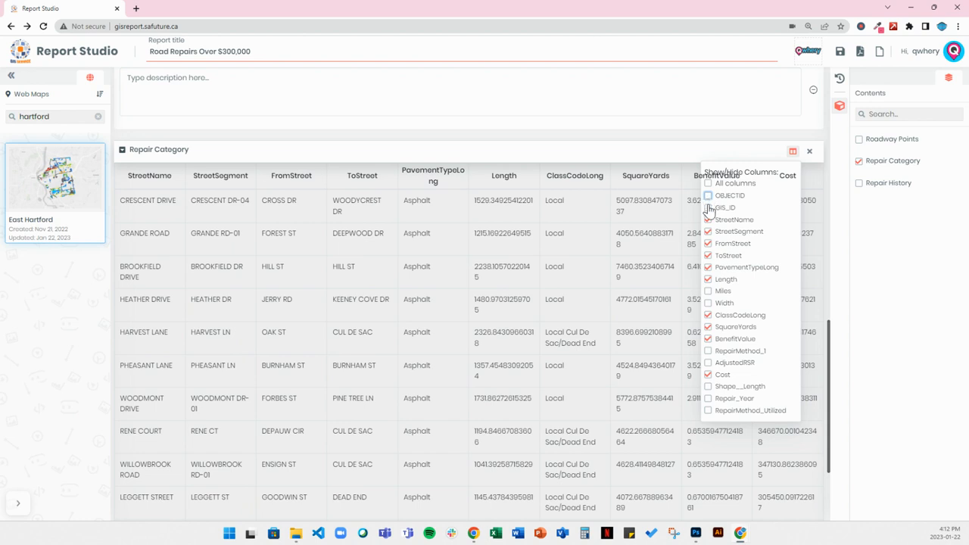
click(793, 153)
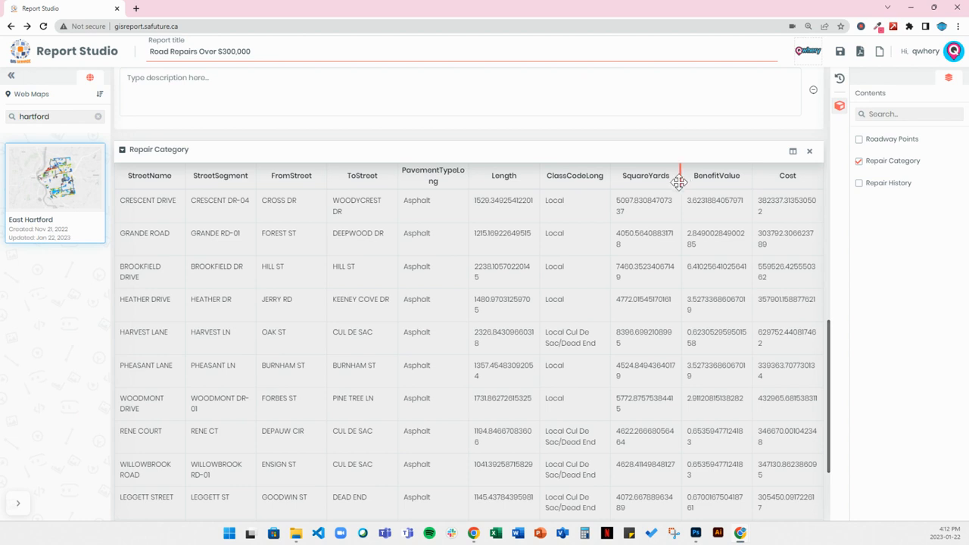
Step: Widen the SquareYards and BenefitValue columns of the Repair Category table slightly
mouse_move(678, 182)
mouse_down()
mouse_move(694, 179)
mouse_move(683, 179)
mouse_up()
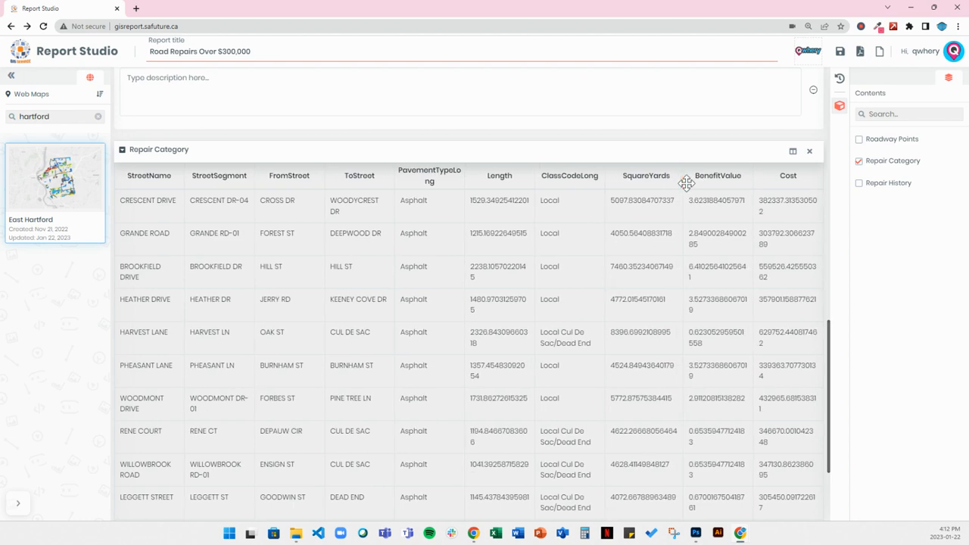
drag(753, 181, 763, 182)
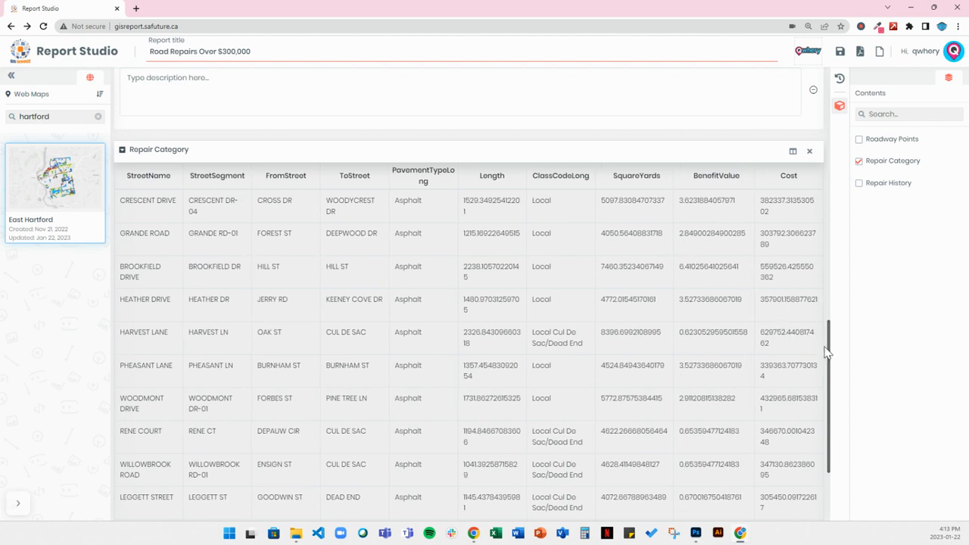
Step: Enter the report description "Road repair report is generated daily and displays all repairs, greater than $300,000."
drag(828, 350, 835, 313)
click(156, 192)
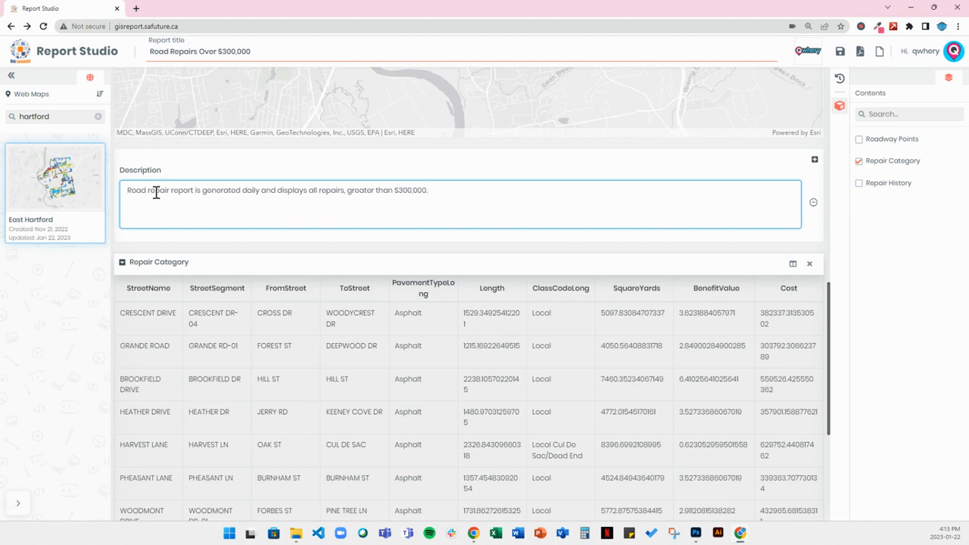
click(545, 223)
key(BackSpace)
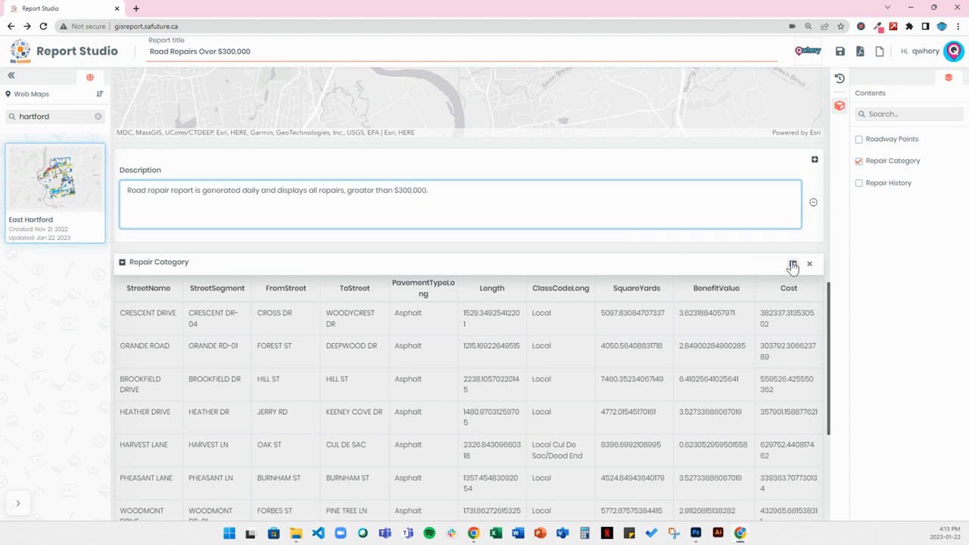
click(815, 160)
click(206, 284)
click(813, 273)
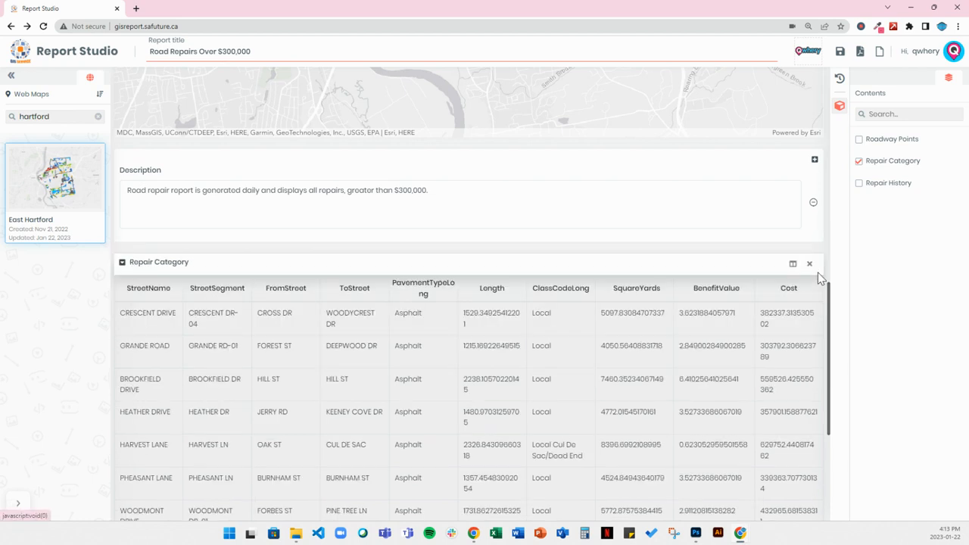
Step: Save the report and choose to continue editing it
drag(833, 306, 826, 76)
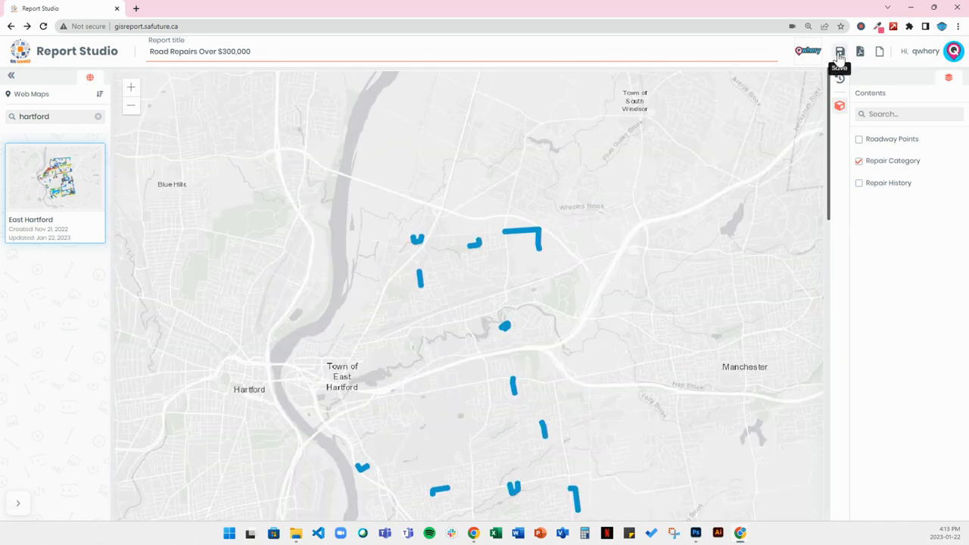
click(840, 51)
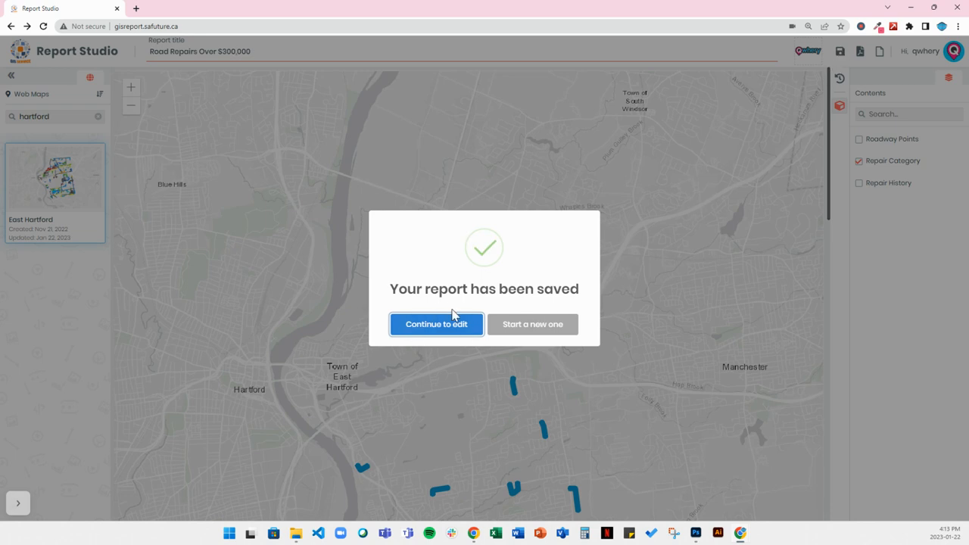
click(442, 324)
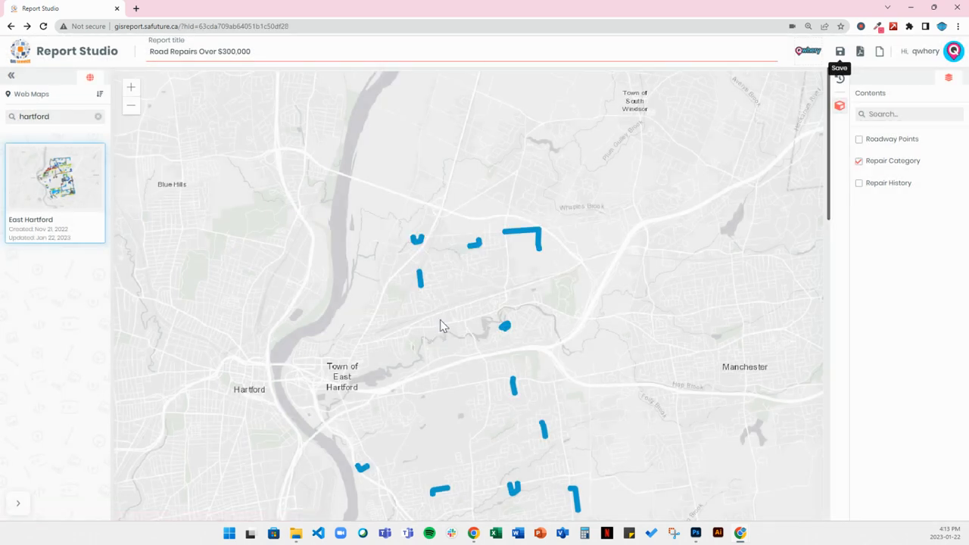
Step: Preview the report's export pages, check the map, description and table layout, and close the preview without exporting
click(861, 53)
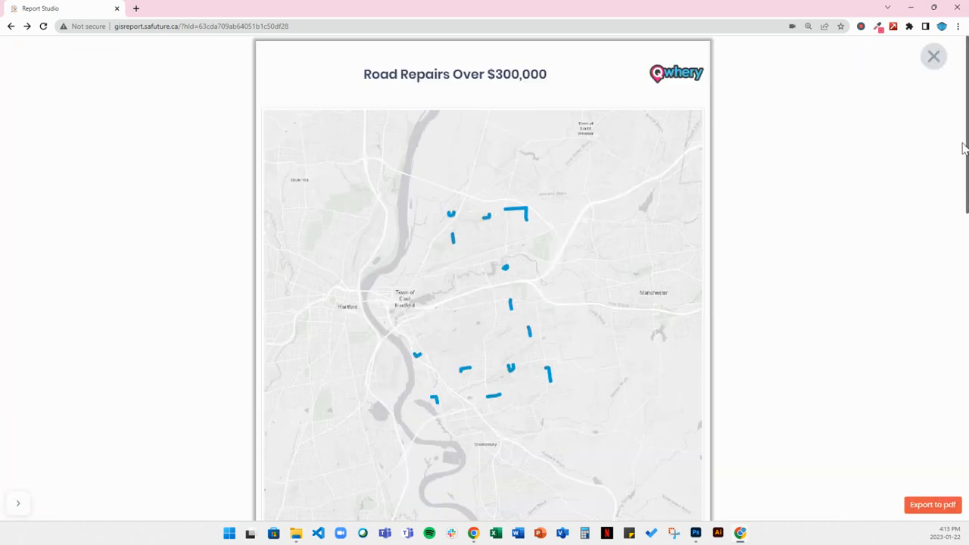
drag(966, 140, 964, 283)
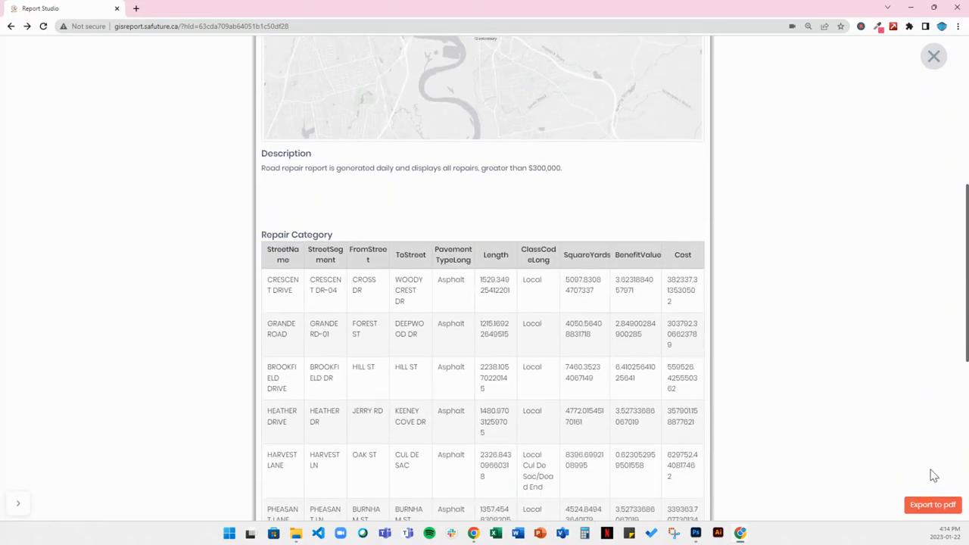
drag(965, 363, 966, 175)
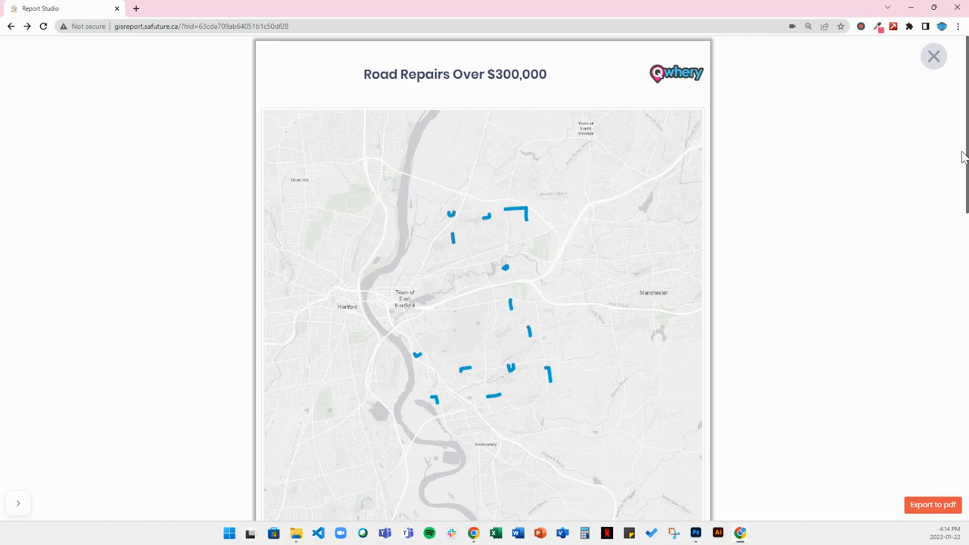
click(934, 60)
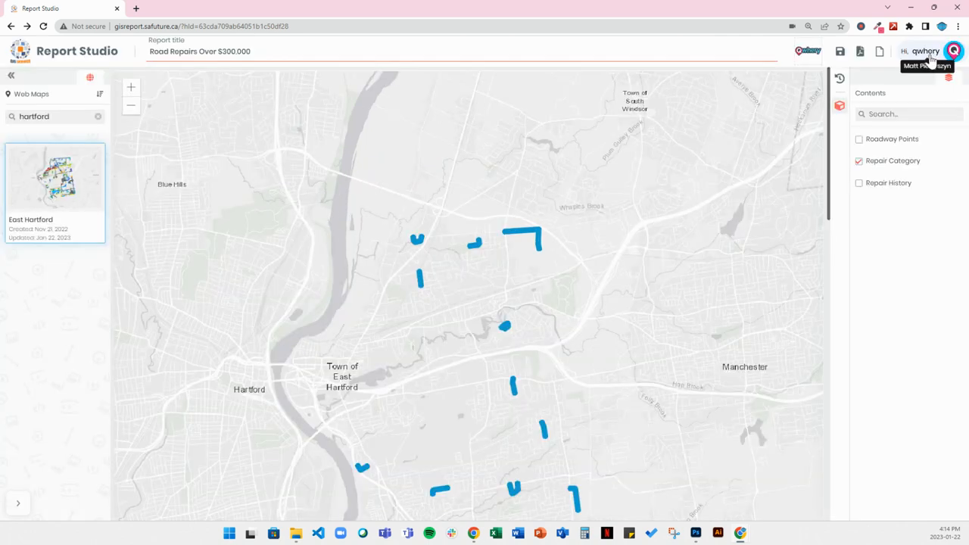
Step: Switch the report template from Table to Article and look through the Repair Category entries in the new layout
click(838, 107)
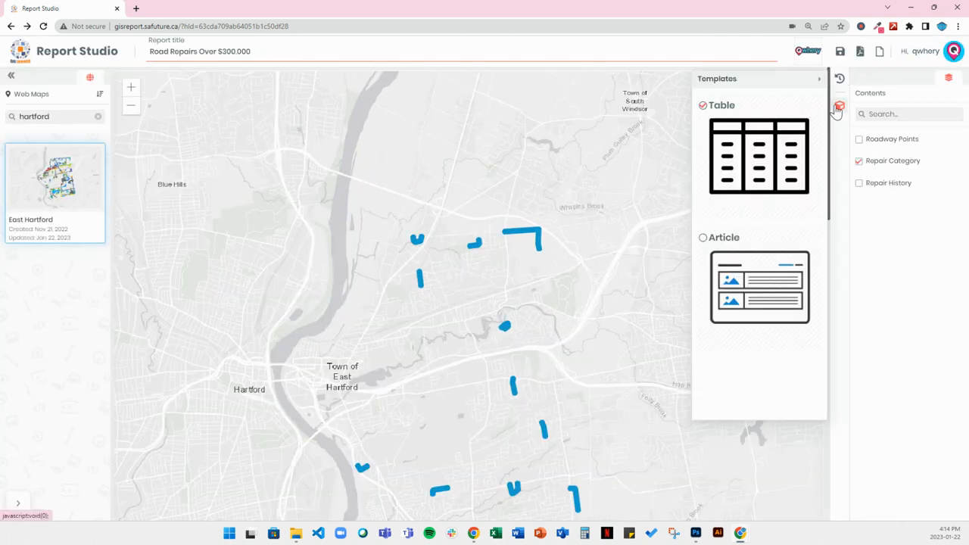
click(723, 257)
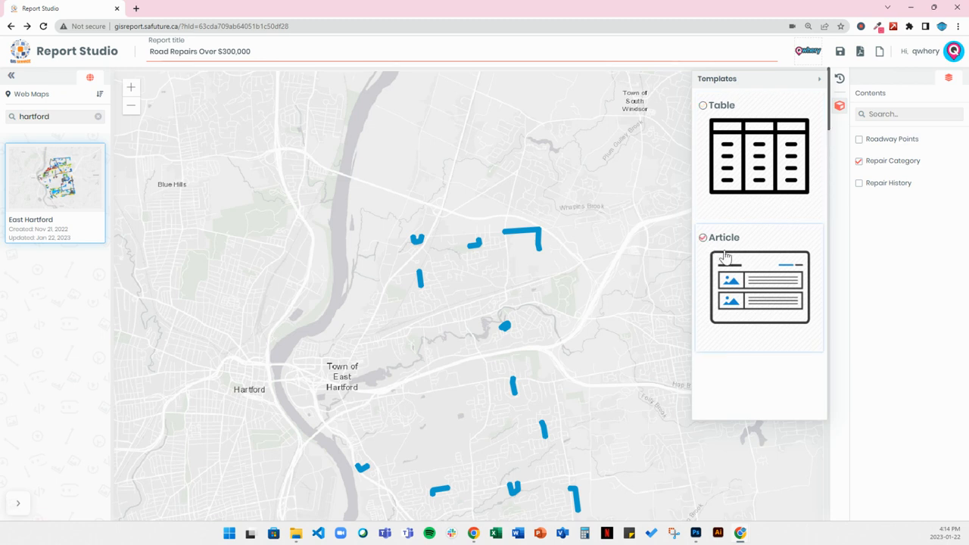
click(838, 106)
drag(830, 110, 824, 211)
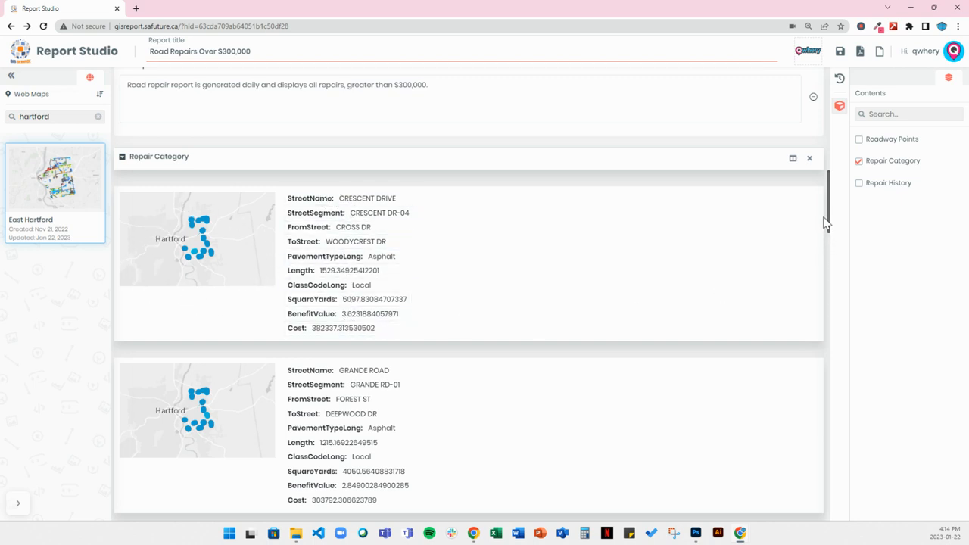
drag(828, 215, 836, 259)
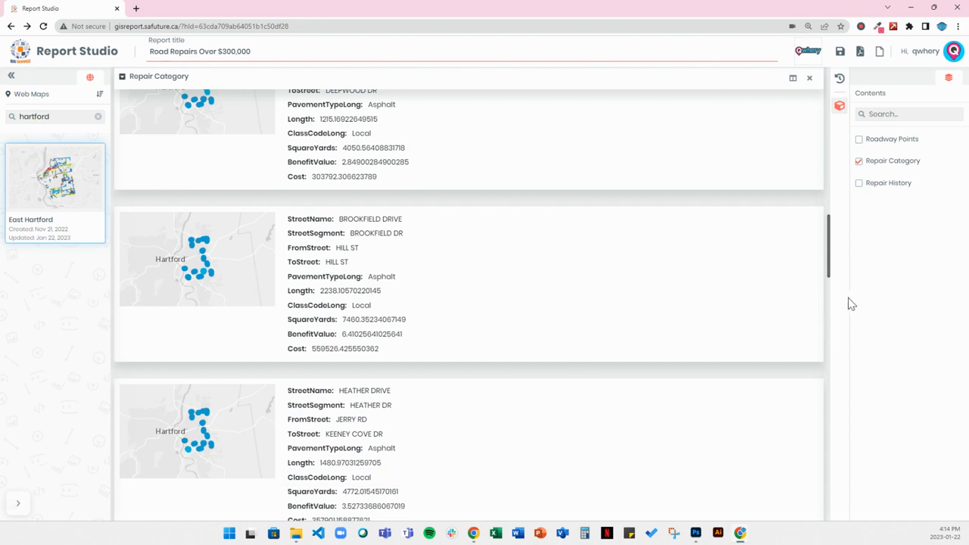
drag(828, 272, 836, 57)
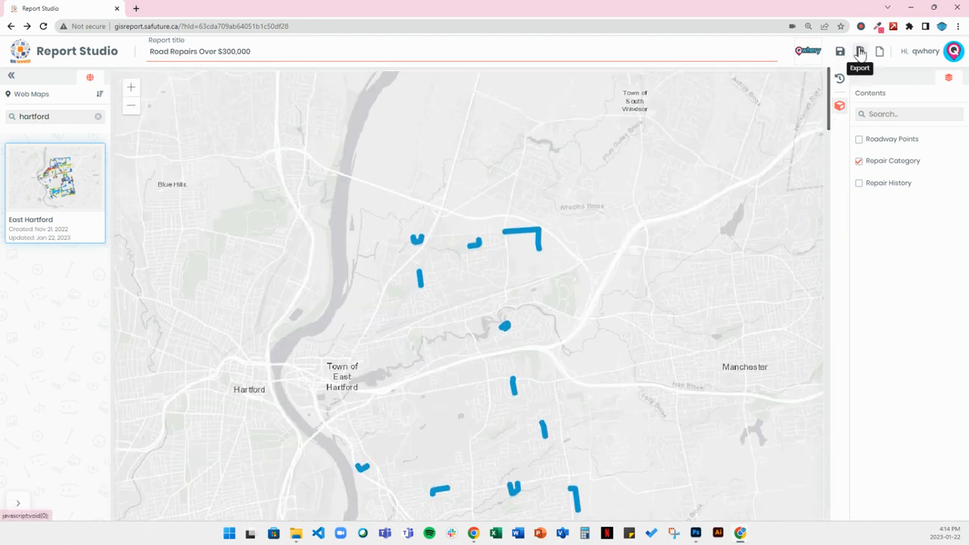
Step: Preview the article report's export, start the PDF export but decline the download, and close the preview
click(860, 52)
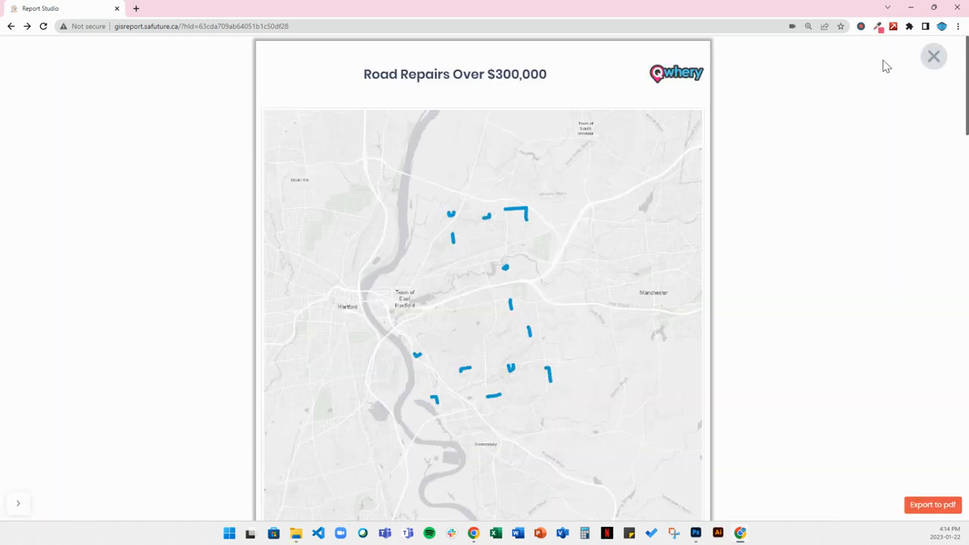
mouse_move(965, 64)
mouse_down()
mouse_move(962, 227)
mouse_move(966, 59)
mouse_up()
click(931, 507)
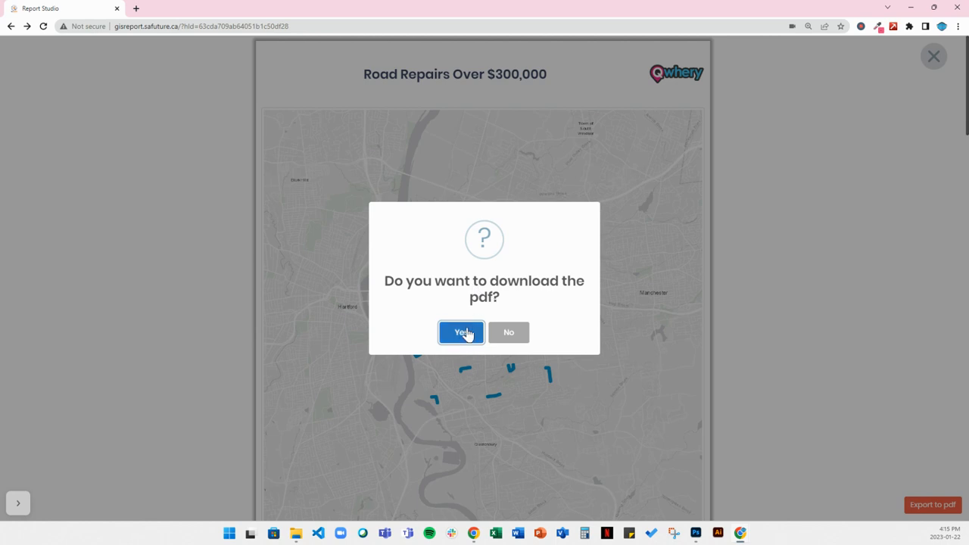
click(510, 335)
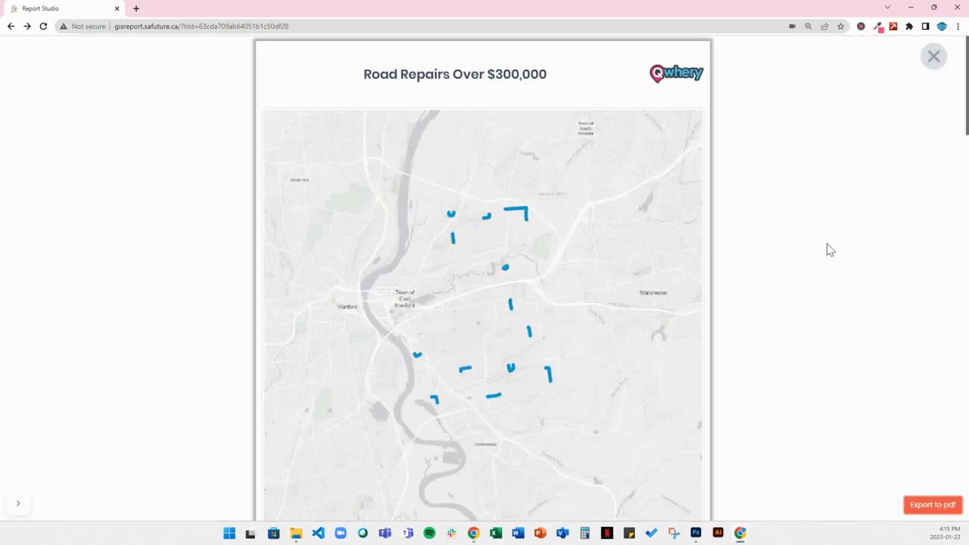
click(934, 57)
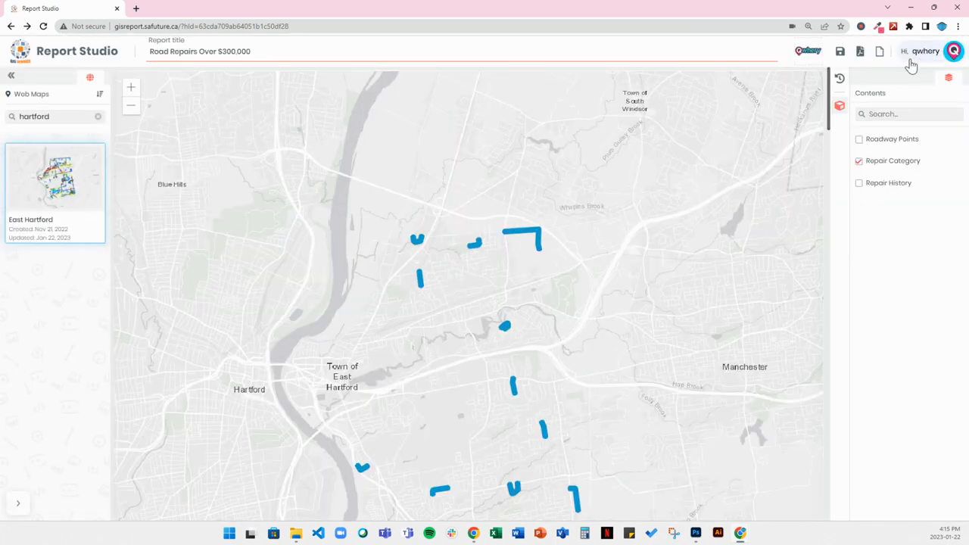
Step: Save the report with its Article template and continue editing it
click(840, 53)
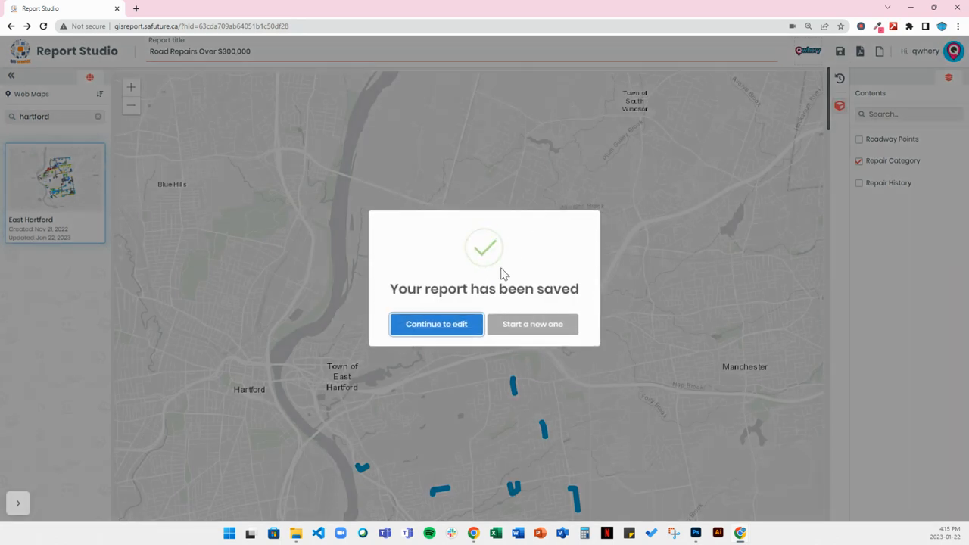
click(439, 332)
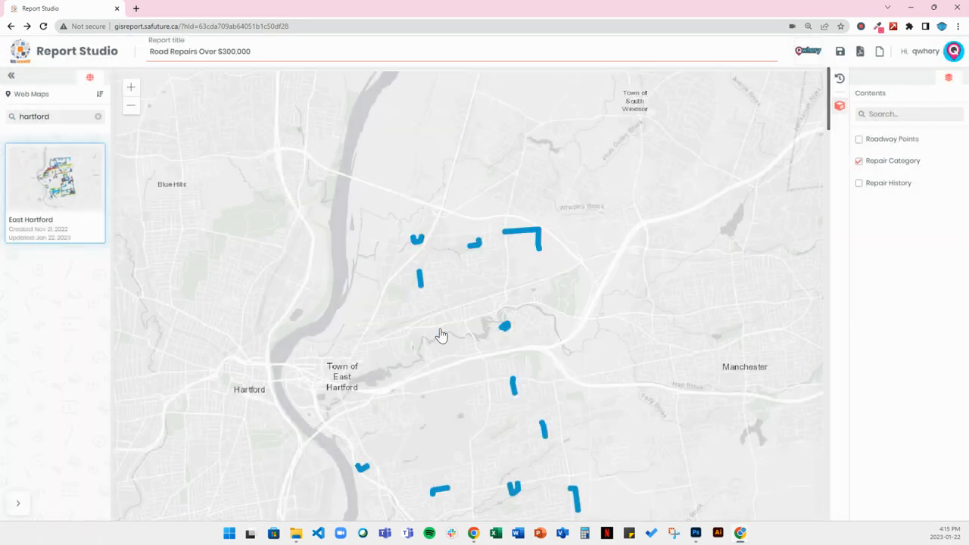
Step: Look through the report history and open the saved report "East Hartford Road Repairs Greater than $300,000"
click(840, 80)
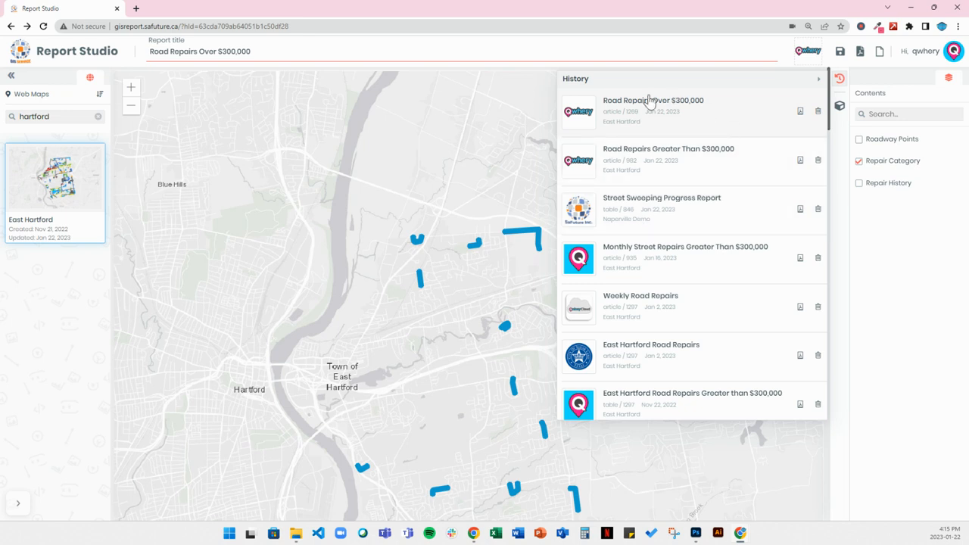
drag(829, 118, 823, 133)
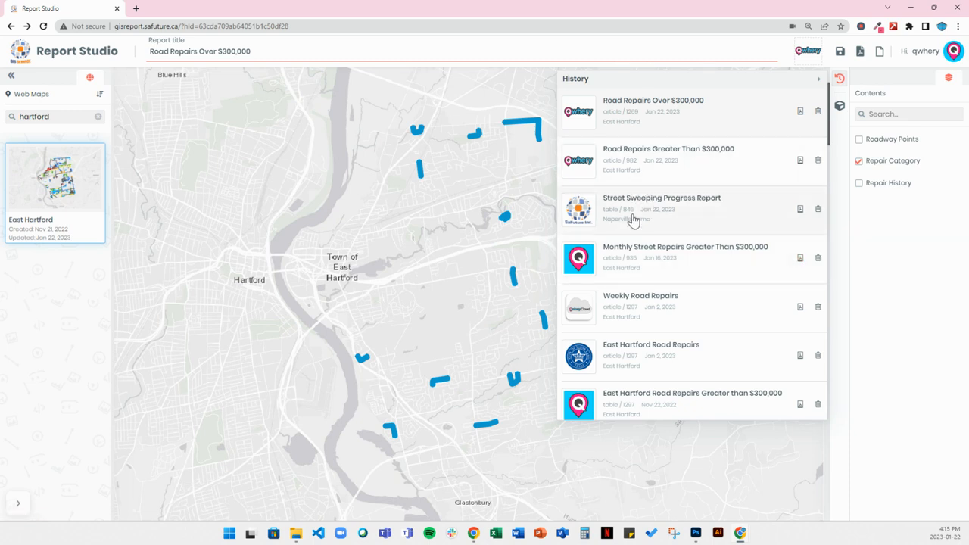
click(656, 400)
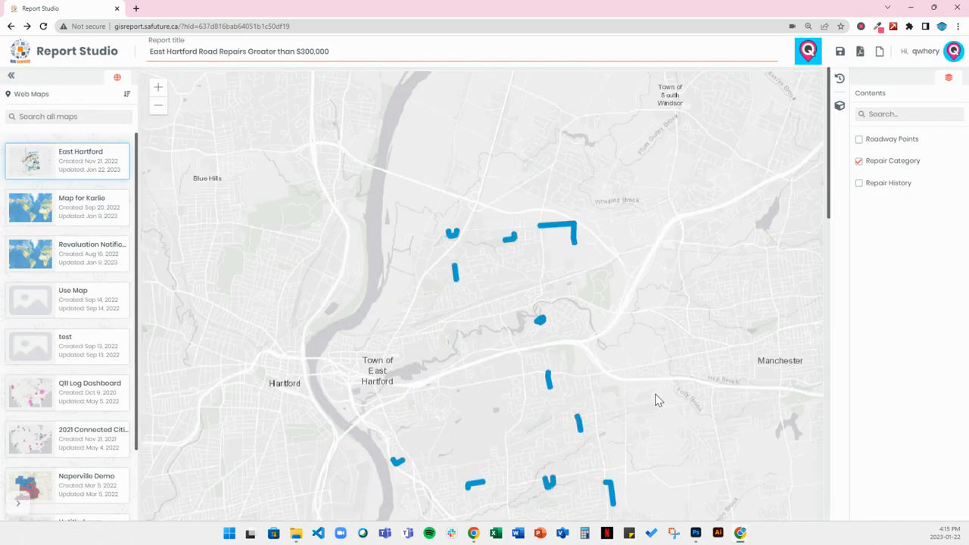